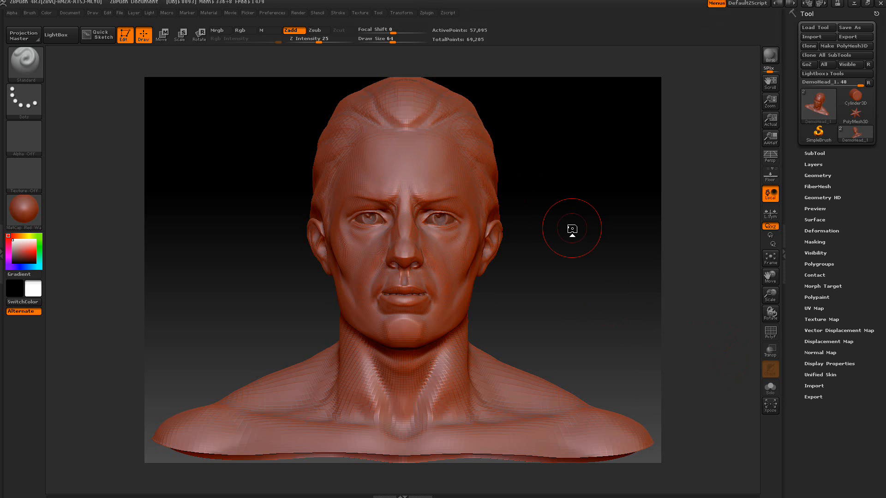
{"action": "left_click", "coordinate": [829, 342]}
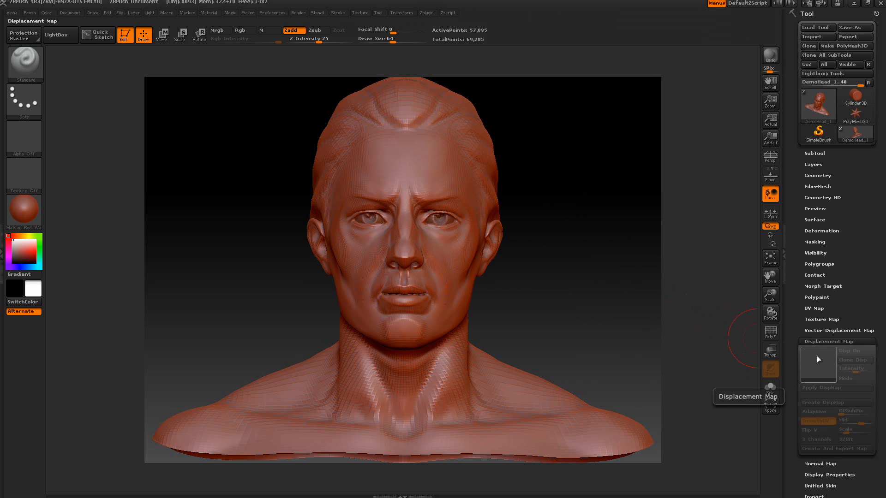
{"action": "left_click", "coordinate": [818, 359]}
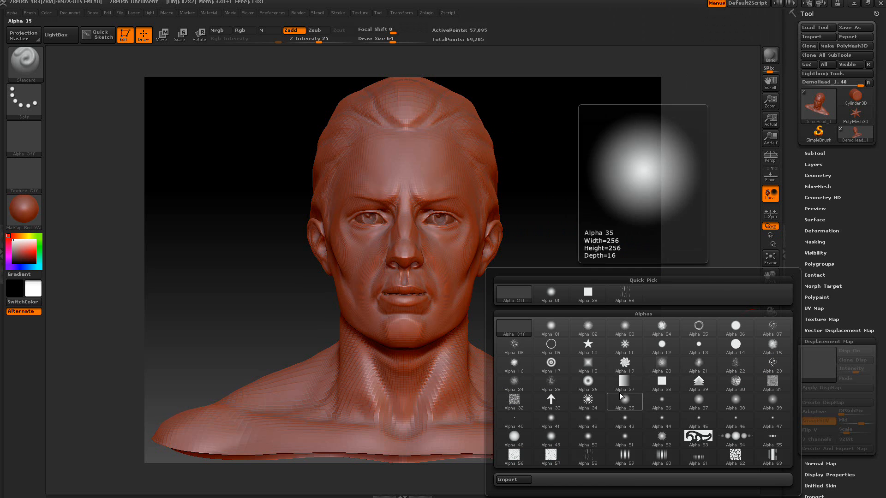
{"action": "left_click", "coordinate": [622, 380]}
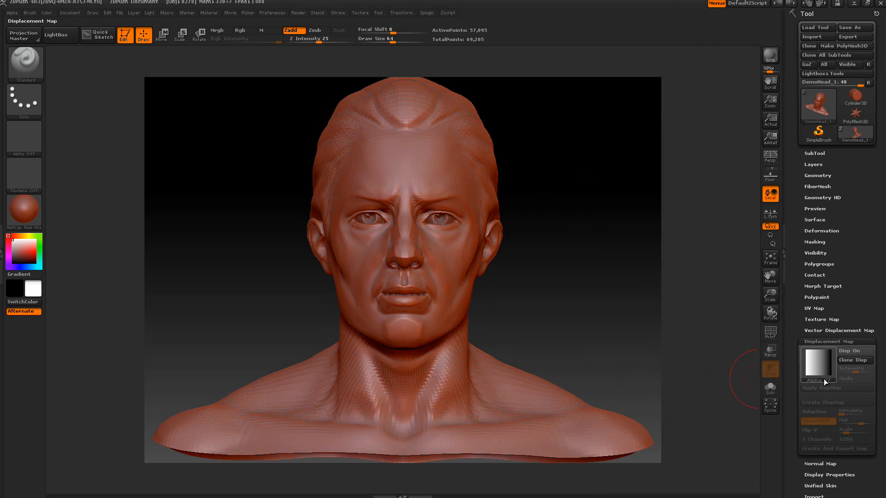
{"action": "left_click", "coordinate": [846, 351]}
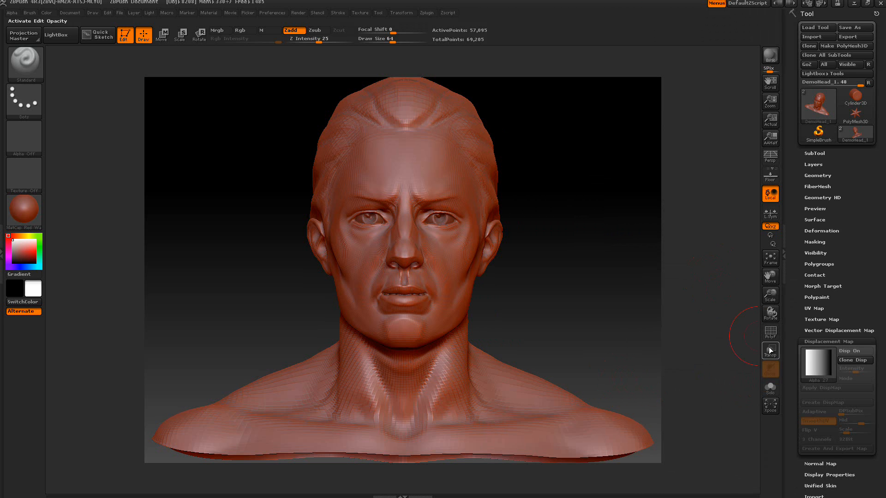
{"action": "left_click", "coordinate": [809, 356]}
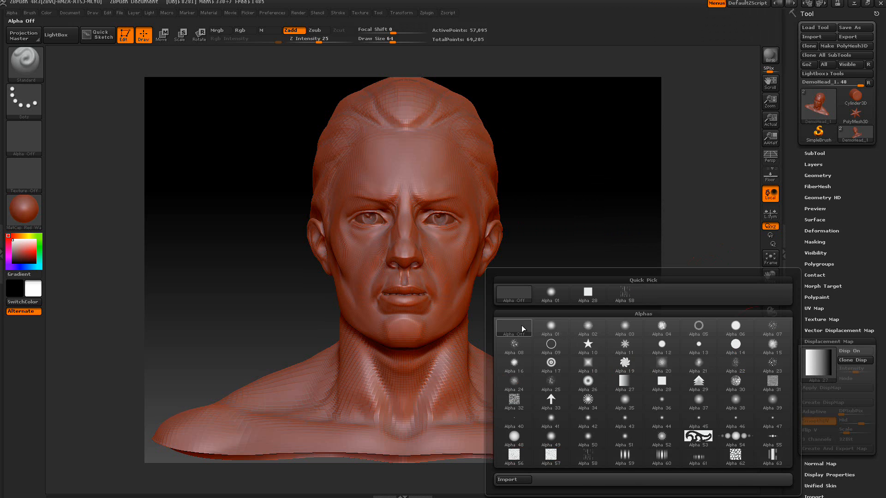
{"action": "left_click", "coordinate": [510, 298]}
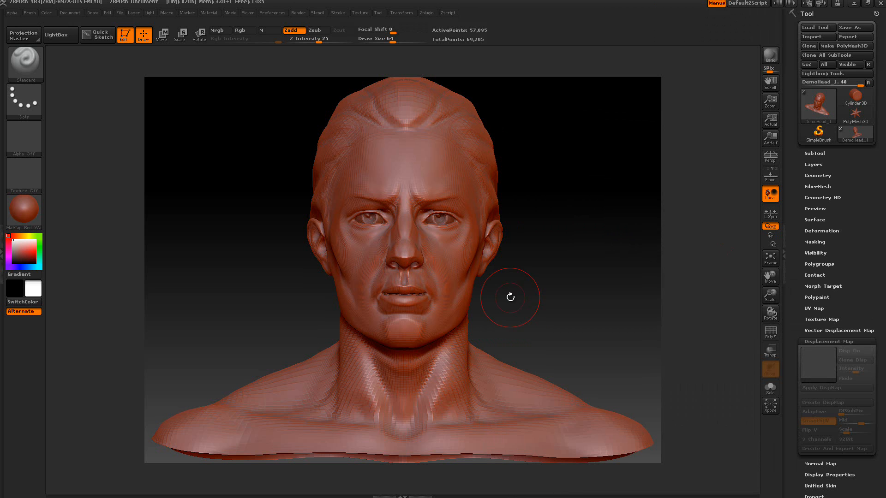
Check which subtools make up the head model
{"action": "left_click", "coordinate": [812, 153]}
{"action": "mouse_move", "coordinate": [820, 125]}
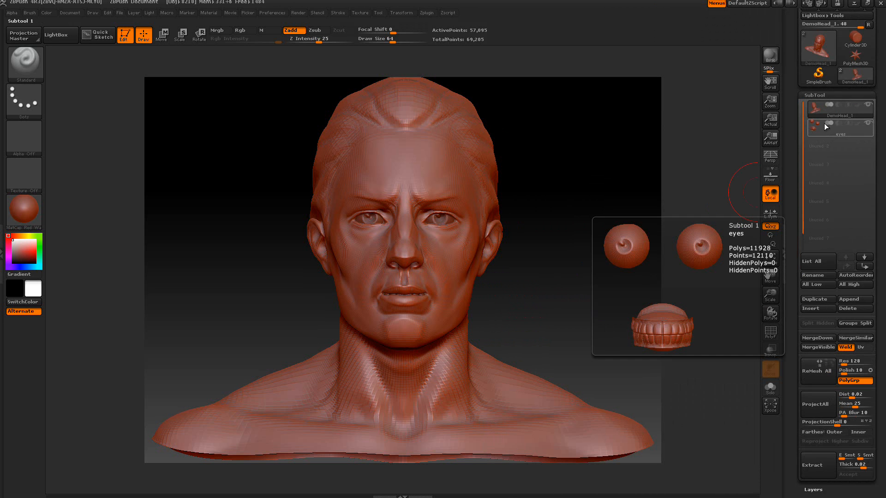
{"action": "left_click", "coordinate": [819, 95]}
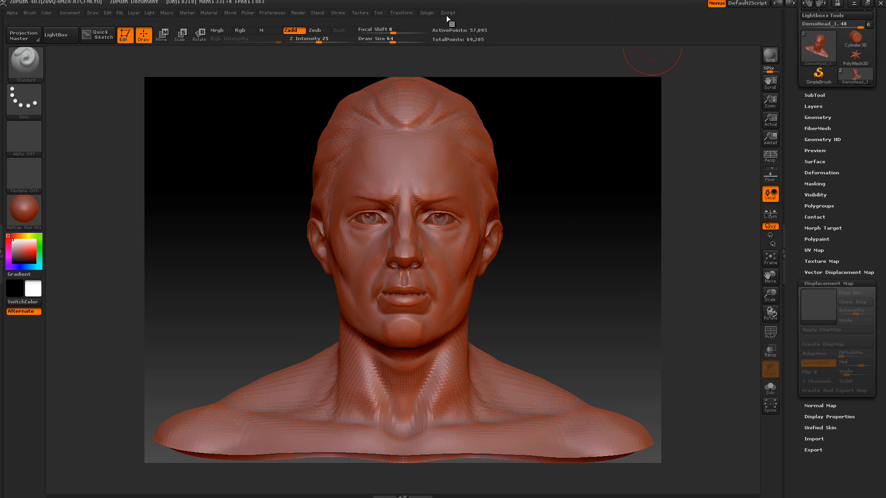
Try to unwrap the head's UVs with UV Master at its current subdivision level, with symmetry enabled
{"action": "left_click", "coordinate": [428, 13]}
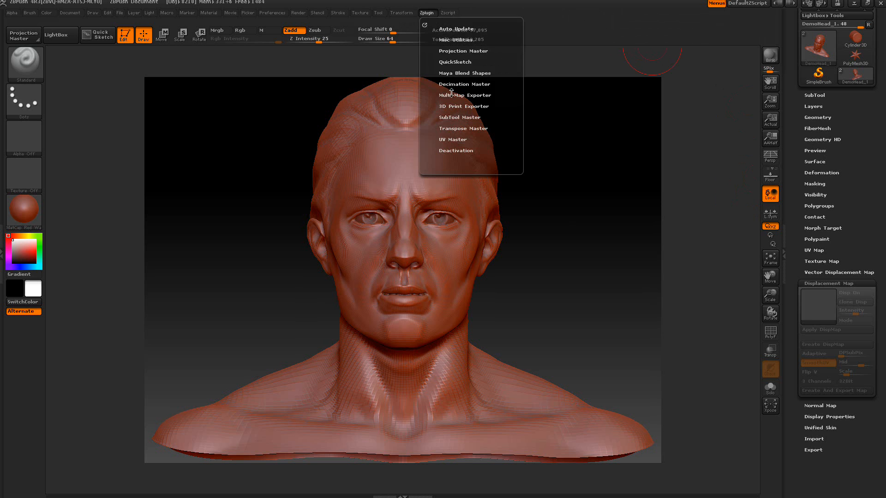
{"action": "left_click", "coordinate": [451, 139]}
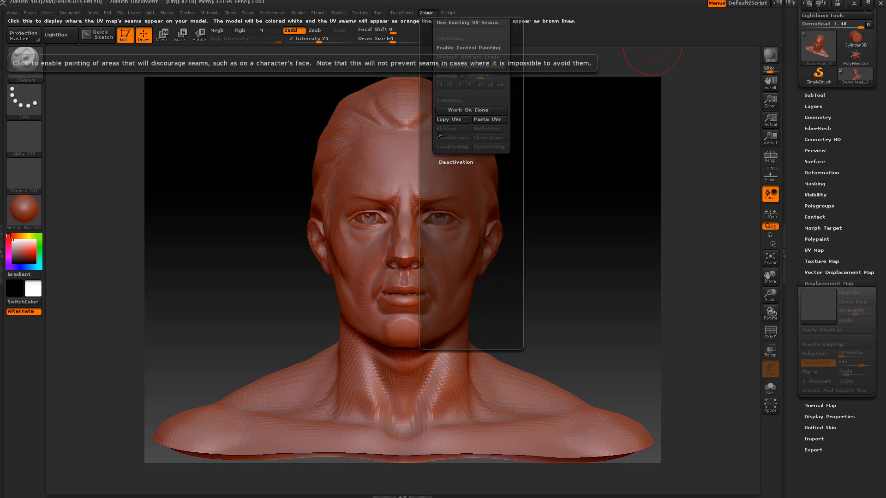
{"action": "left_click_drag", "start_coordinate": [435, 138], "coordinate": [435, 167]}
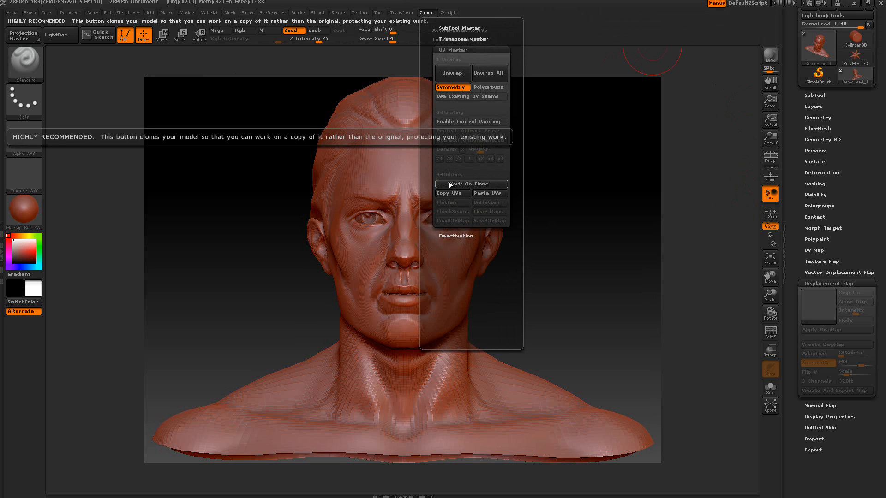
{"action": "left_click", "coordinate": [450, 72]}
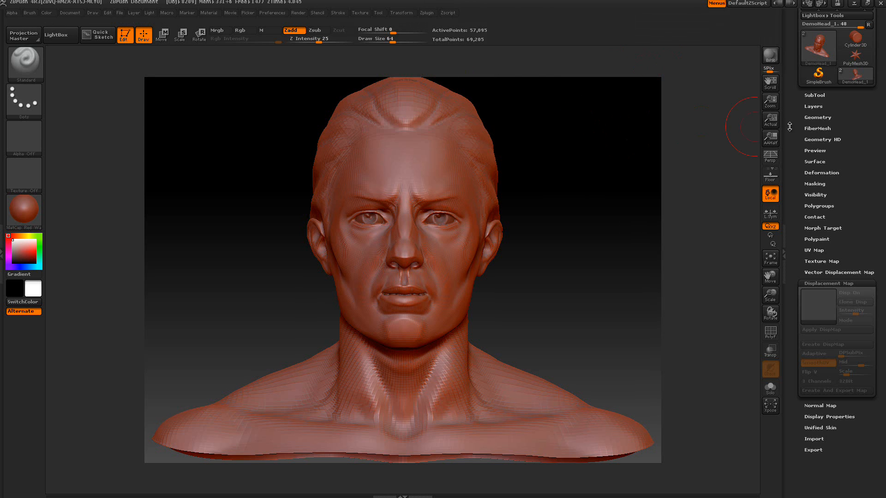
Lower the head to subdivision level 1 and unwrap its UVs with UV Master using symmetry
{"action": "left_click", "coordinate": [817, 117]}
{"action": "left_click_drag", "start_coordinate": [830, 137], "coordinate": [792, 137]}
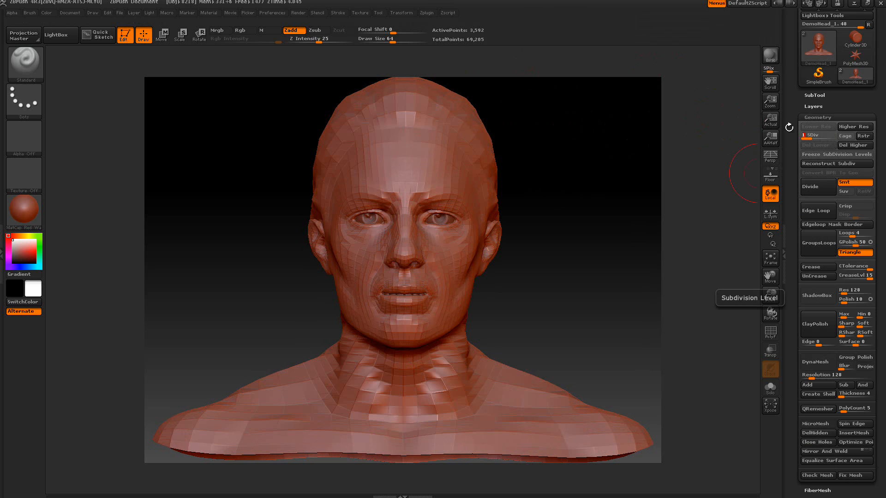
{"action": "left_click", "coordinate": [422, 13]}
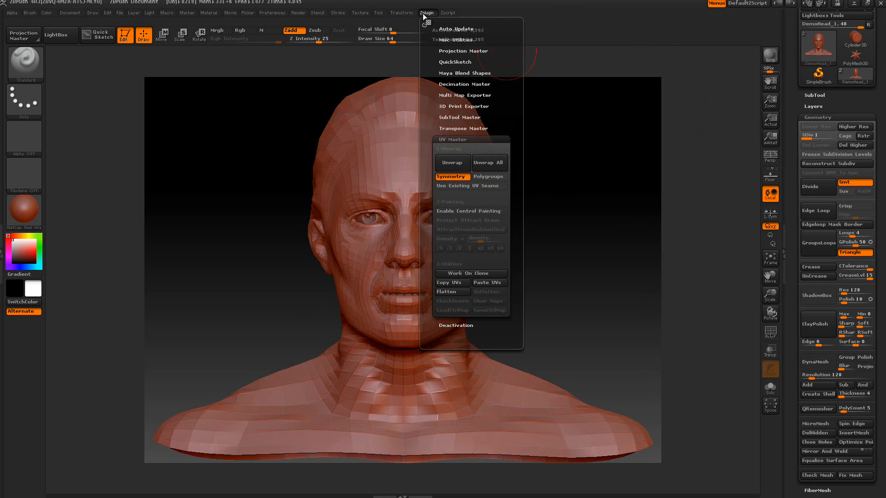
{"action": "left_click", "coordinate": [451, 162]}
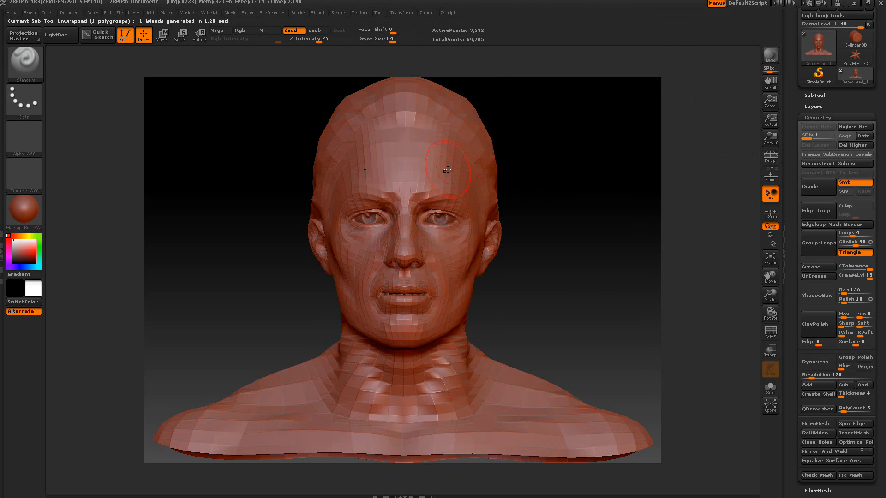
Copy the head's unwrapped UVs with UV Master
{"action": "left_click", "coordinate": [425, 13]}
{"action": "left_click", "coordinate": [425, 14]}
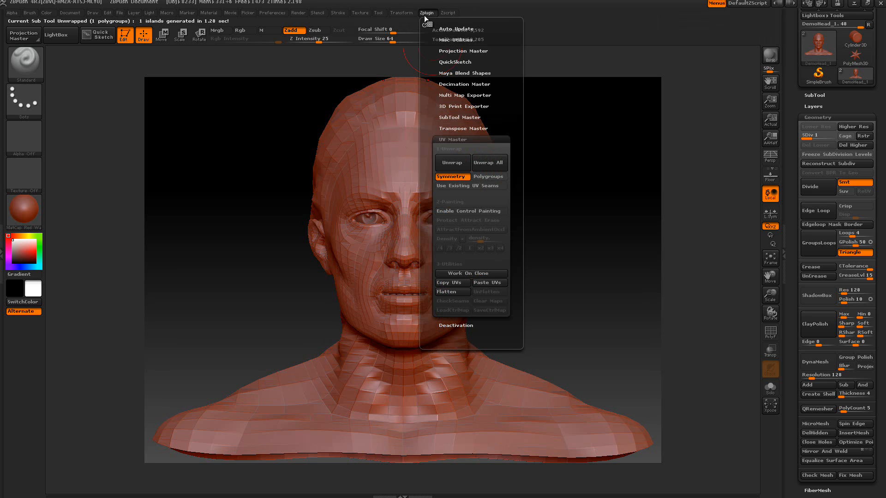
{"action": "left_click", "coordinate": [453, 283]}
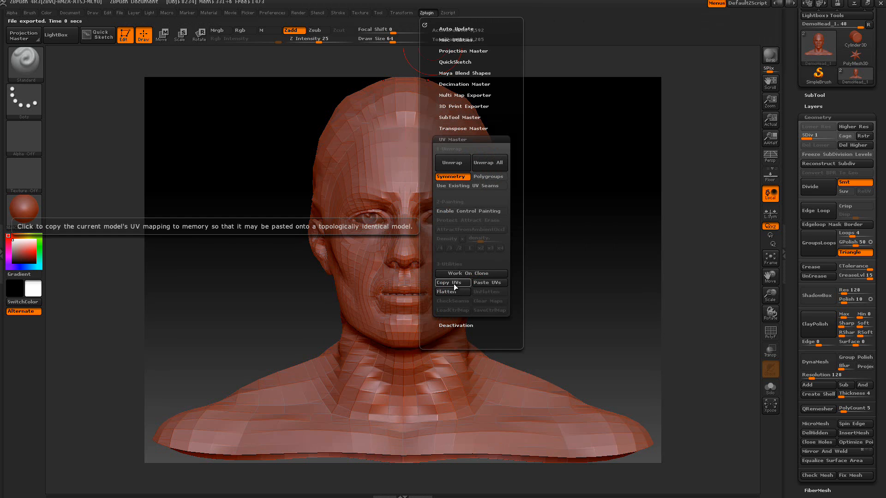
Create a displacement map for the head with SmoothUV on and DPSubPix 0
{"action": "left_click", "coordinate": [813, 117]}
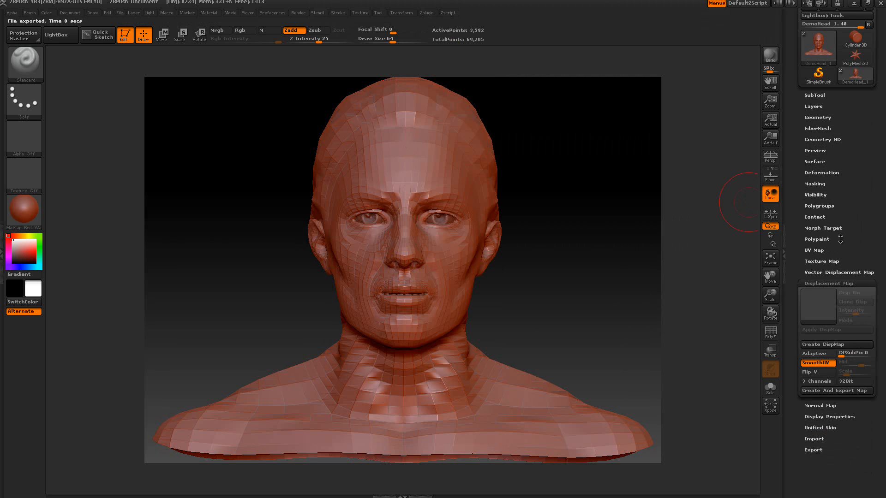
{"action": "left_click", "coordinate": [832, 344]}
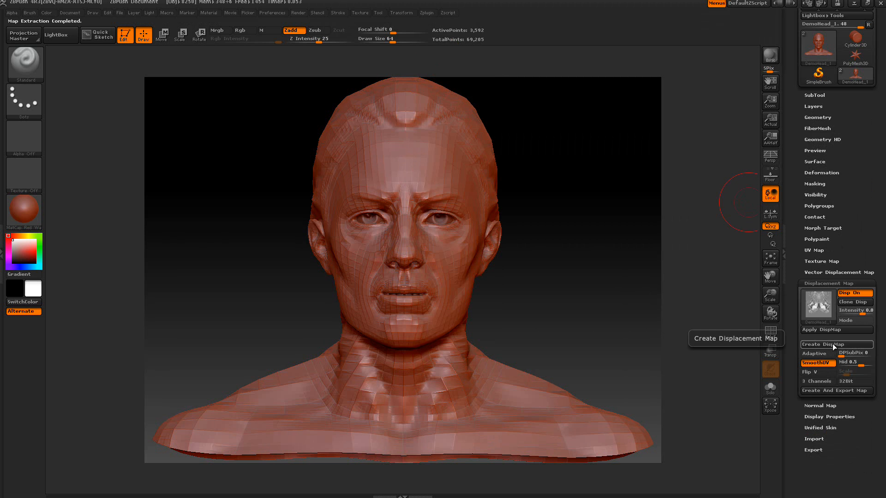
{"action": "mouse_move", "coordinate": [823, 306]}
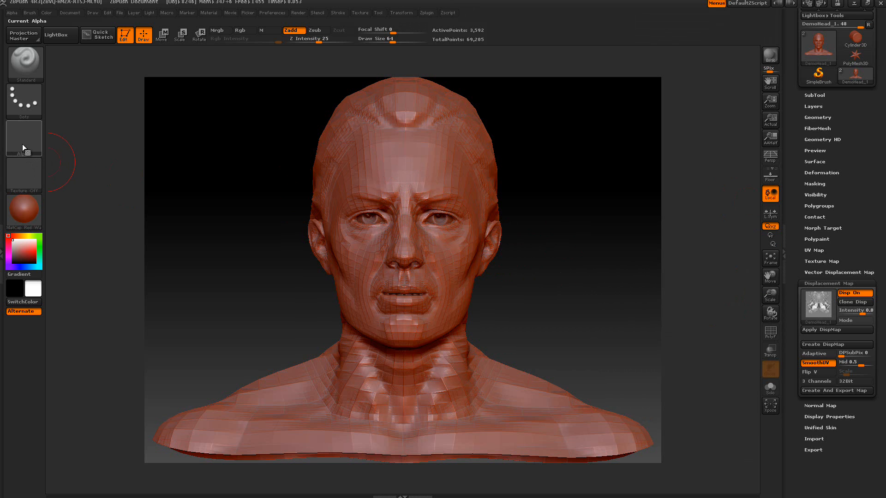
Clone the head's displacement map into the current brush alpha
{"action": "mouse_move", "coordinate": [22, 145]}
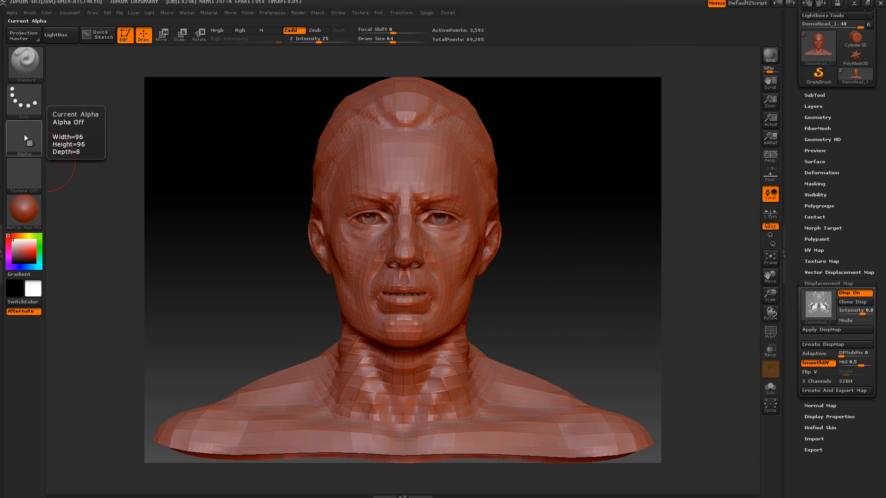
{"action": "left_click", "coordinate": [34, 133]}
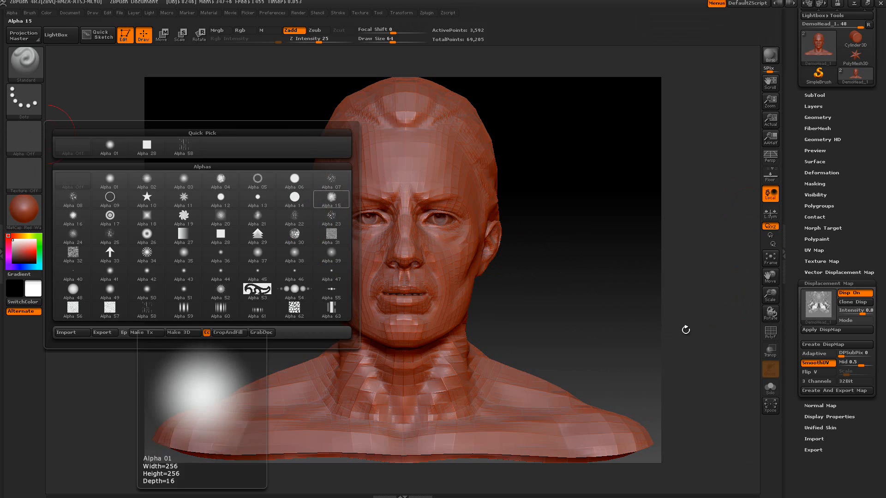
{"action": "left_click", "coordinate": [854, 302]}
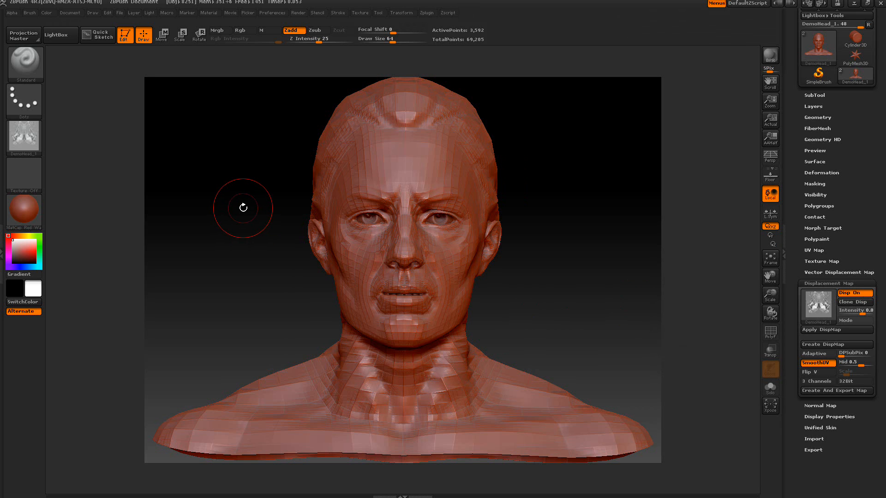
{"action": "mouse_move", "coordinate": [30, 130]}
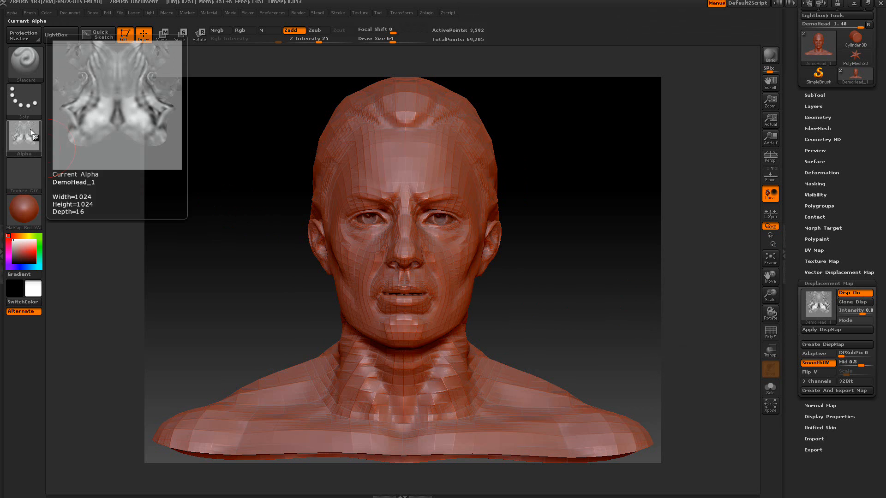
{"action": "left_click", "coordinate": [11, 13]}
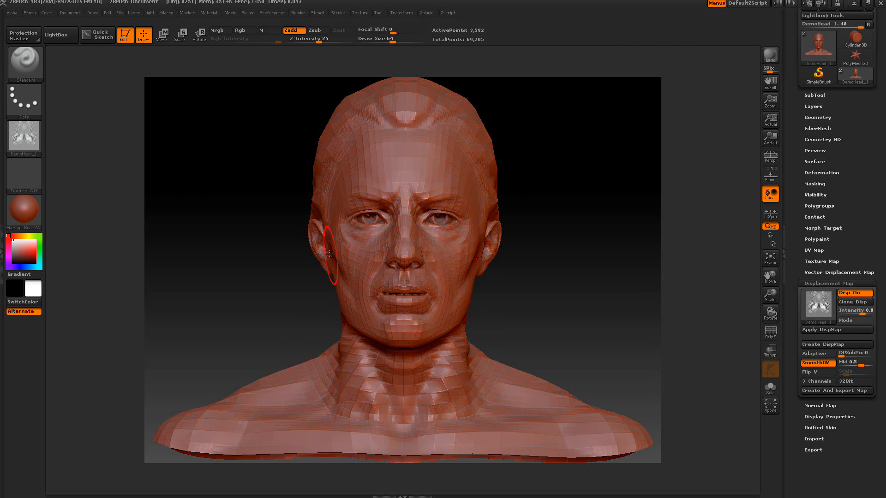
Turn off the displacement display on the head and reset its displacement map to Alpha Off
{"action": "left_click", "coordinate": [845, 292]}
{"action": "left_click", "coordinate": [819, 298]}
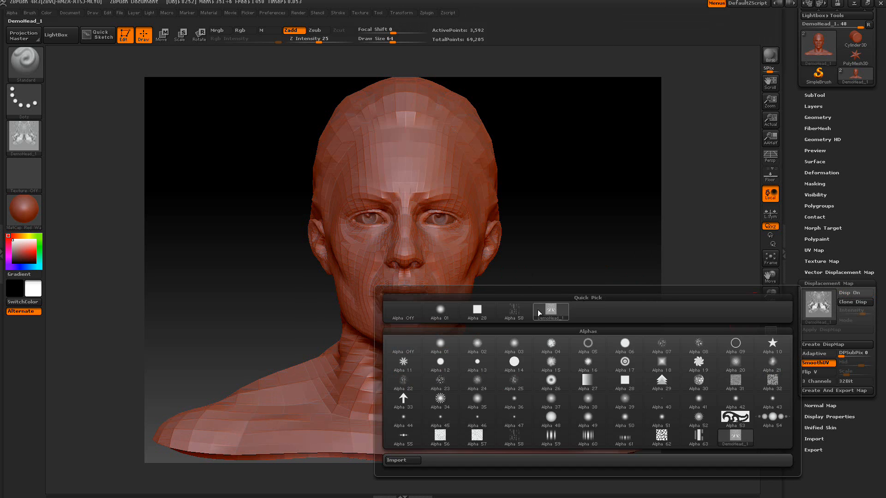
{"action": "left_click", "coordinate": [405, 312]}
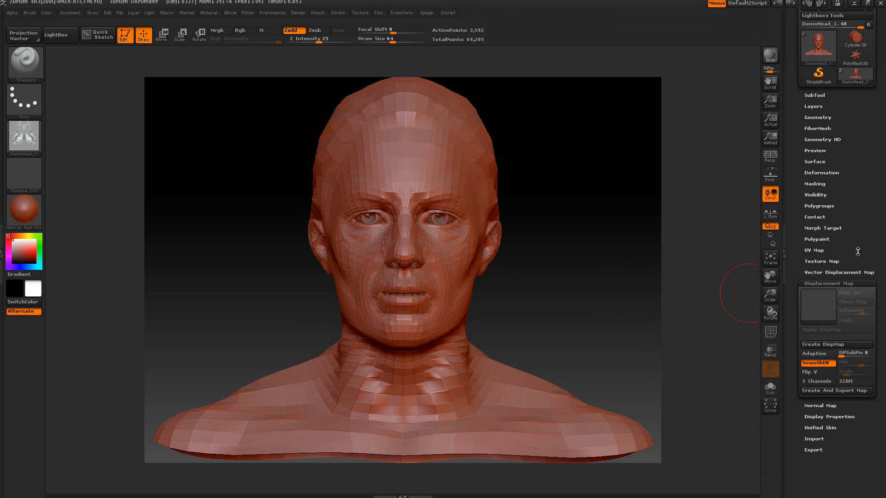
Make a separate PolyMesh3D from the DemoHead_1 subtool at subdivision level 1
{"action": "left_click_drag", "start_coordinate": [795, 196], "coordinate": [788, 327]}
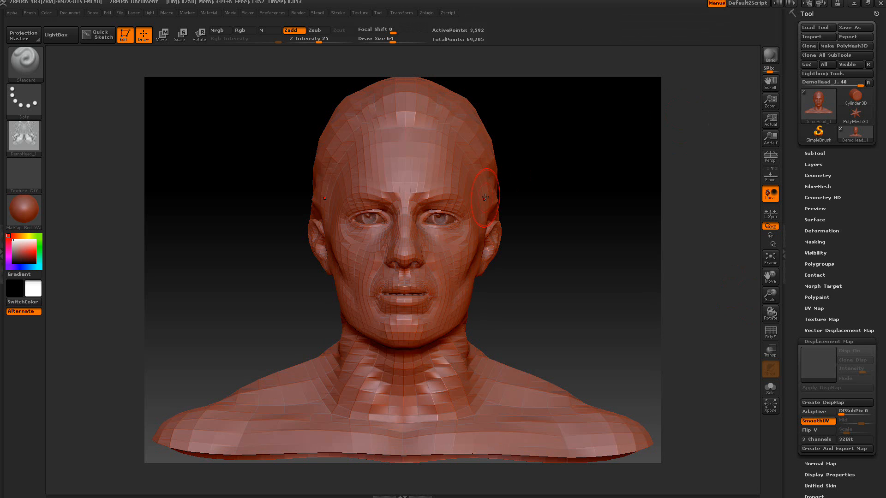
{"action": "left_click", "coordinate": [818, 175]}
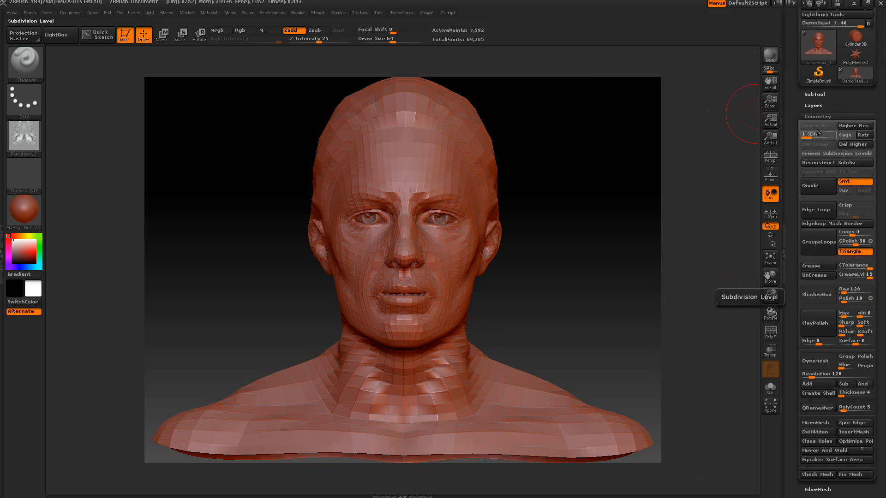
{"action": "left_click", "coordinate": [807, 96]}
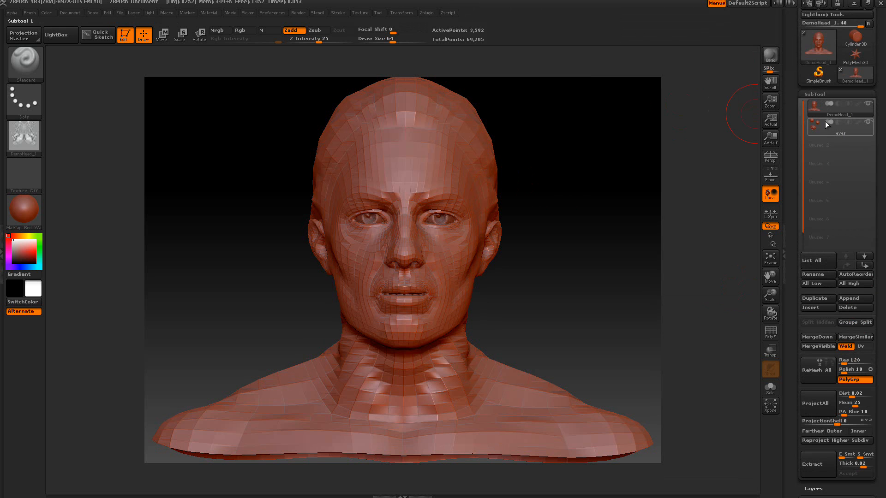
{"action": "left_click_drag", "start_coordinate": [794, 113], "coordinate": [803, 174]}
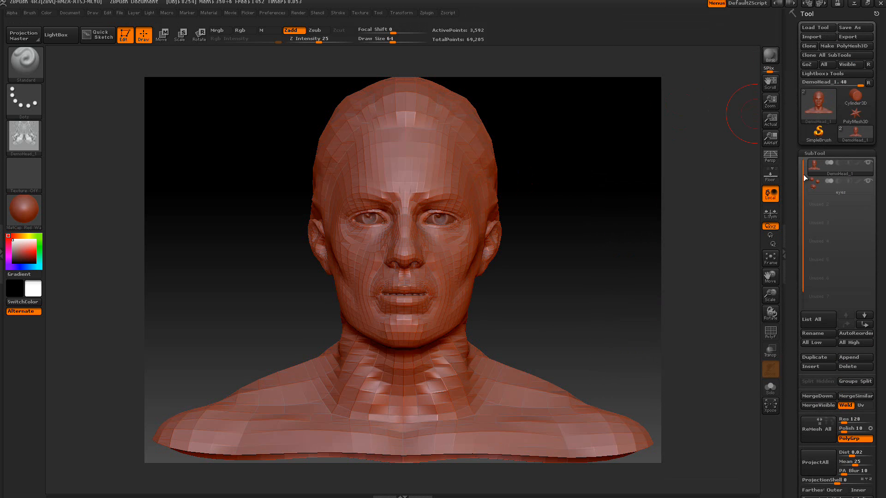
{"action": "left_click", "coordinate": [845, 48]}
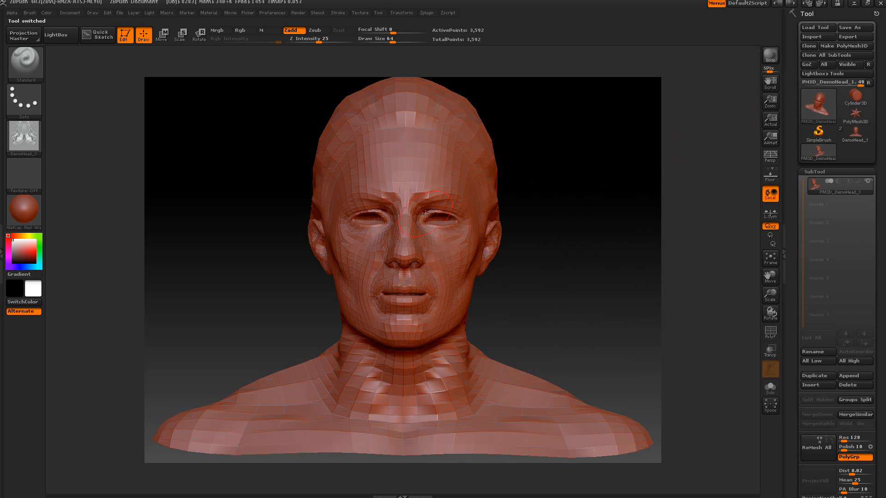
Divide the new polymesh head to subdivision level 2 with smoothing on
{"action": "left_click_drag", "start_coordinate": [608, 270], "coordinate": [673, 337]}
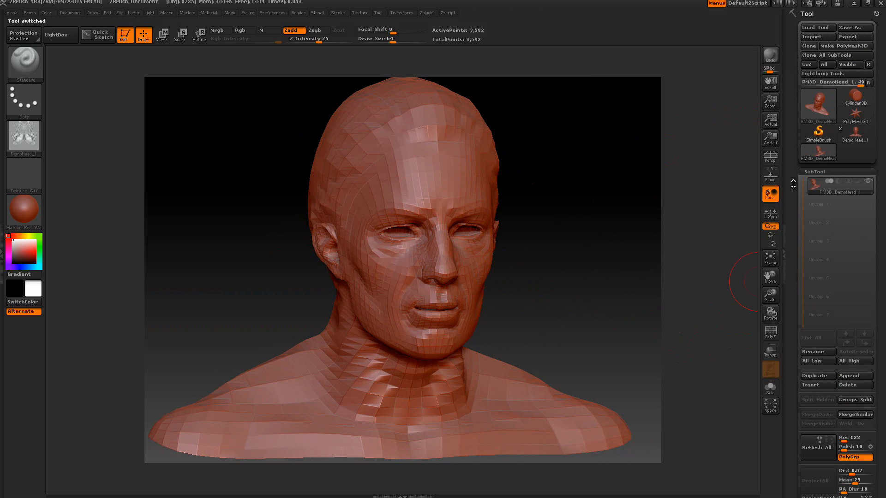
{"action": "left_click", "coordinate": [816, 172]}
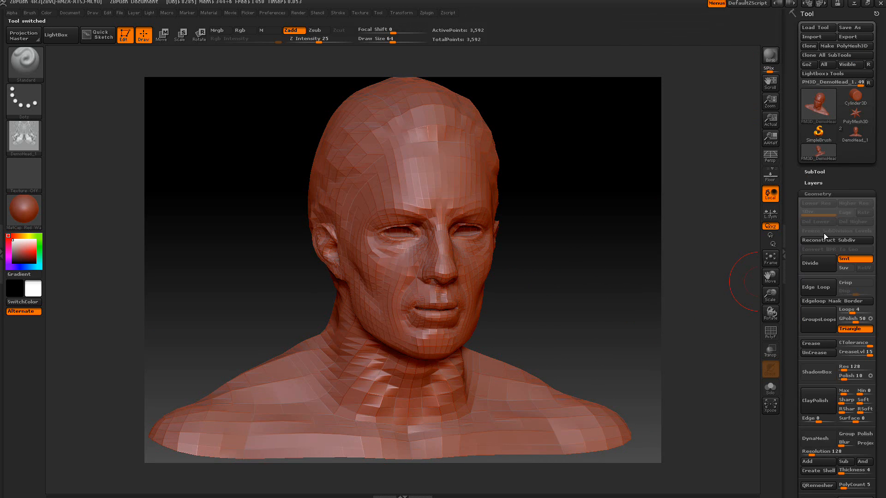
{"action": "left_click", "coordinate": [819, 260]}
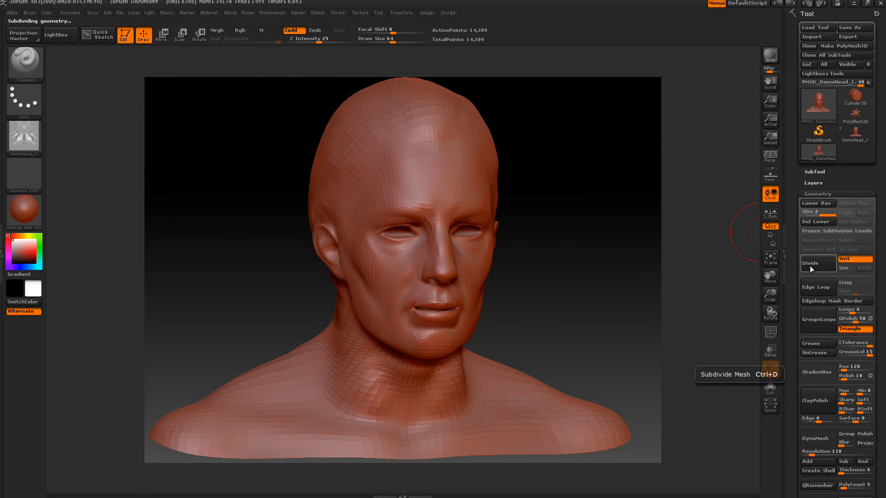
Divide the polymesh head once more to subdivision level 3 with smoothing on
{"action": "left_click", "coordinate": [811, 267]}
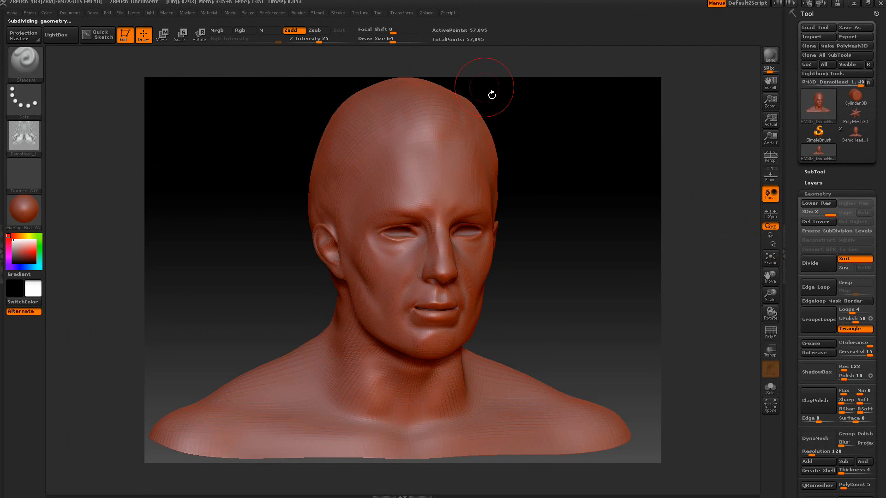
{"action": "left_click_drag", "start_coordinate": [572, 248], "coordinate": [340, 247]}
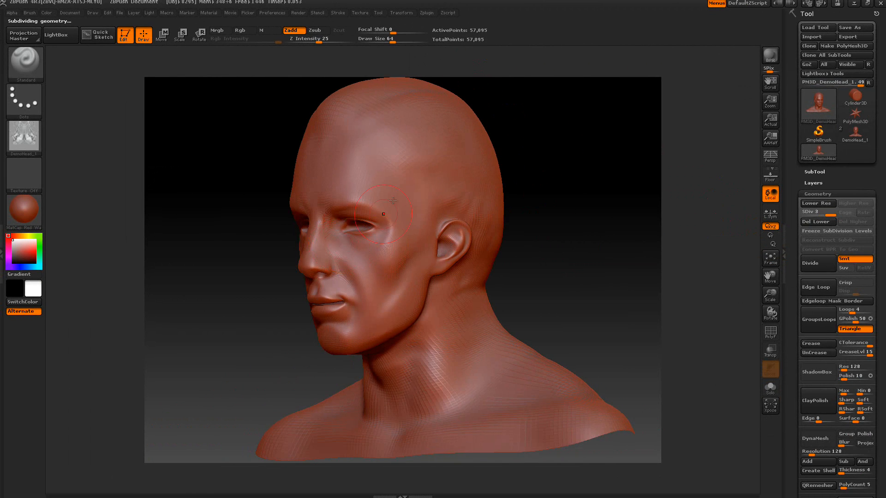
{"action": "left_click_drag", "start_coordinate": [596, 247], "coordinate": [629, 243]}
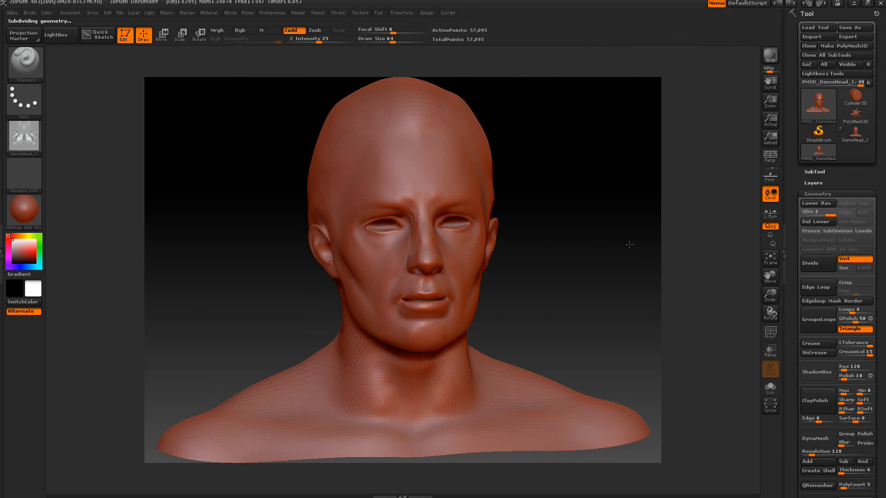
Assign the DemoHead_1 alpha as the polymesh head's displacement map and try to turn on its displacement display
{"action": "left_click", "coordinate": [808, 194]}
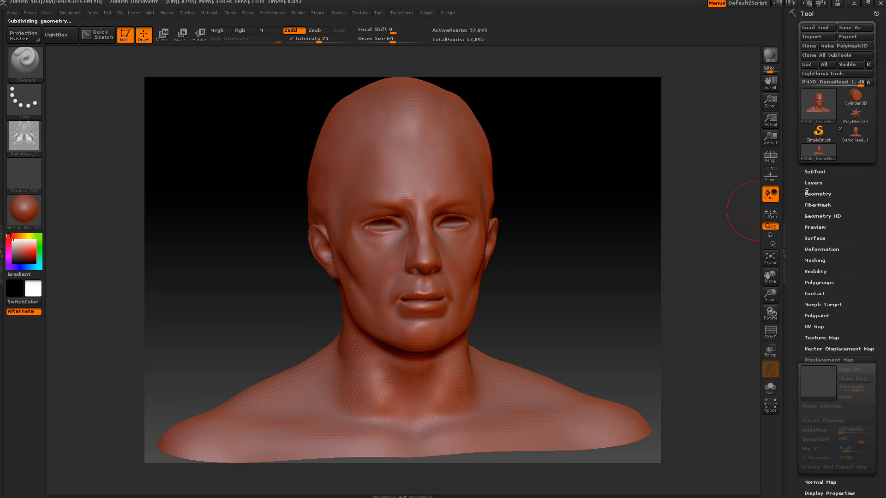
{"action": "left_click_drag", "start_coordinate": [792, 314], "coordinate": [792, 253]}
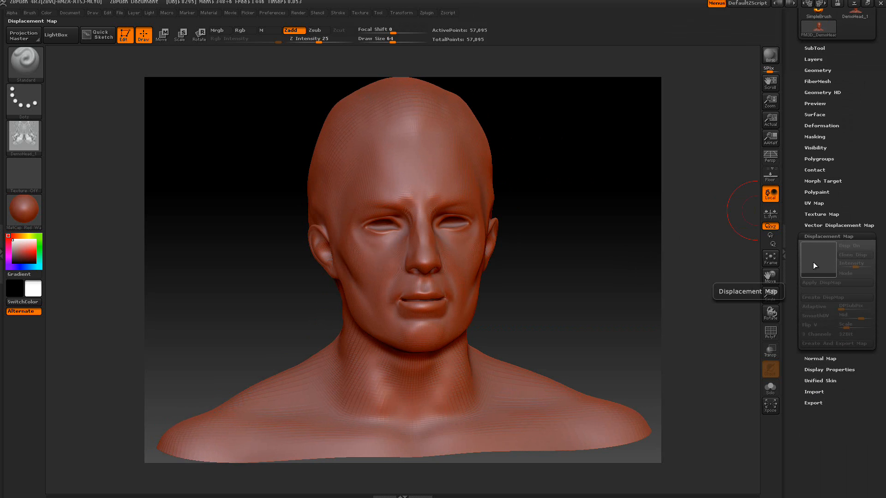
{"action": "left_click", "coordinate": [812, 265]}
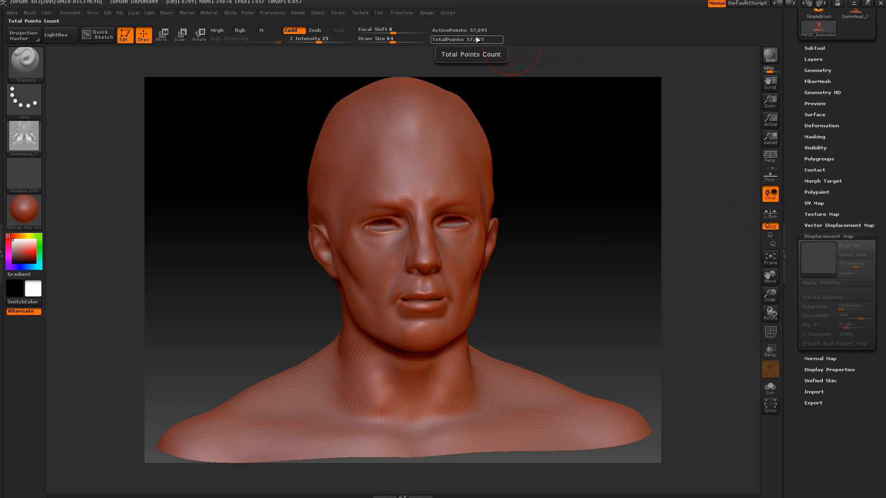
{"action": "left_click", "coordinate": [814, 264]}
{"action": "mouse_move", "coordinate": [550, 261]}
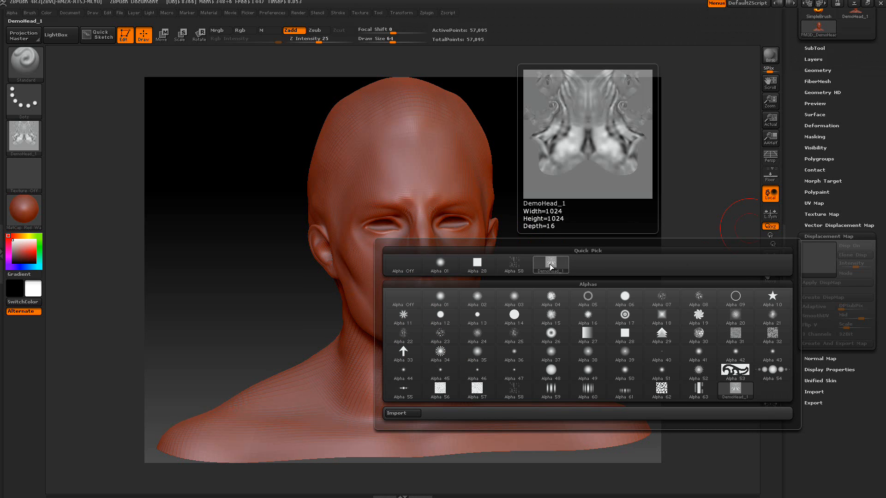
{"action": "left_click", "coordinate": [552, 262]}
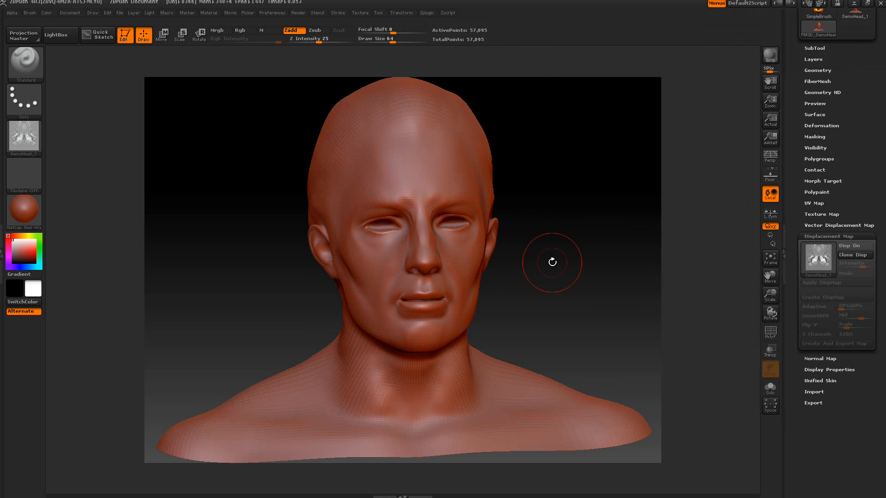
{"action": "left_click", "coordinate": [852, 246]}
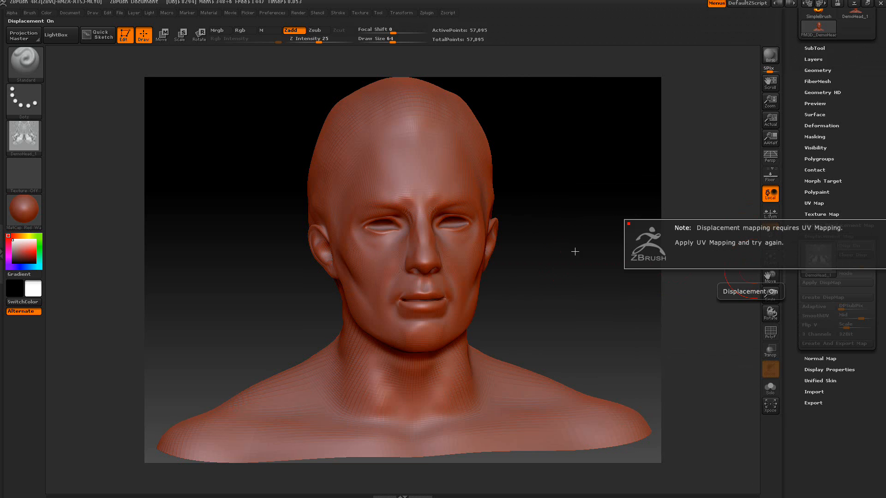
{"action": "left_click", "coordinate": [628, 203]}
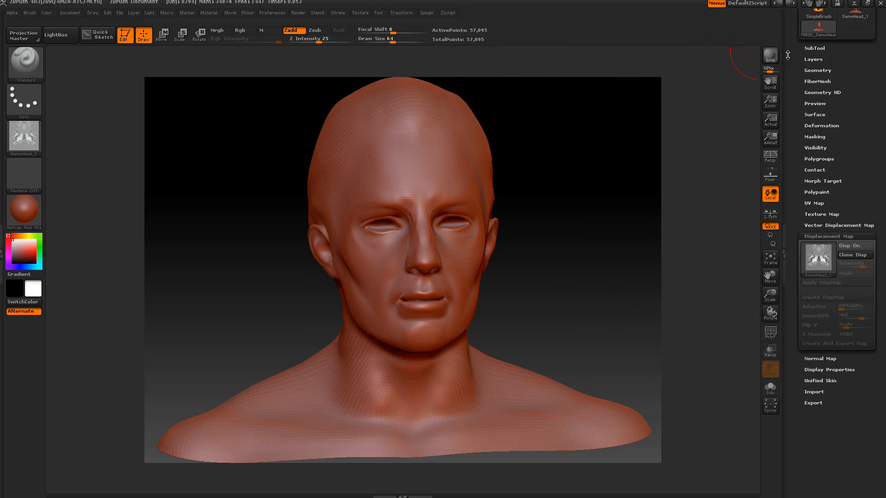
Paste the copied UVs onto the head at subdivision level 1 with UV Master, and return it to level 3
{"action": "left_click", "coordinate": [812, 70]}
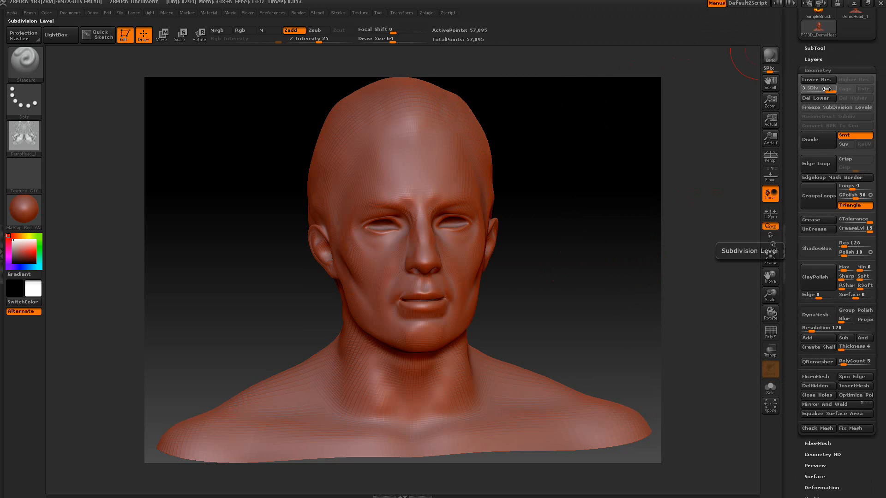
{"action": "left_click", "coordinate": [801, 81]}
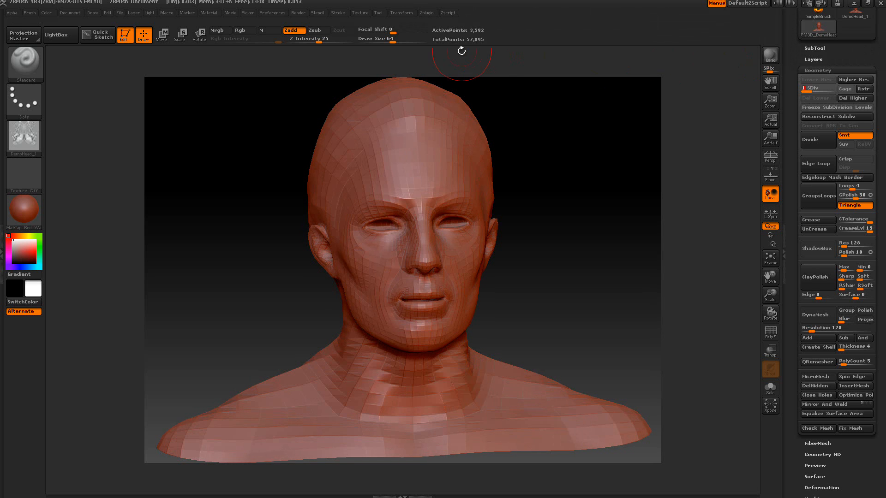
{"action": "left_click", "coordinate": [425, 13]}
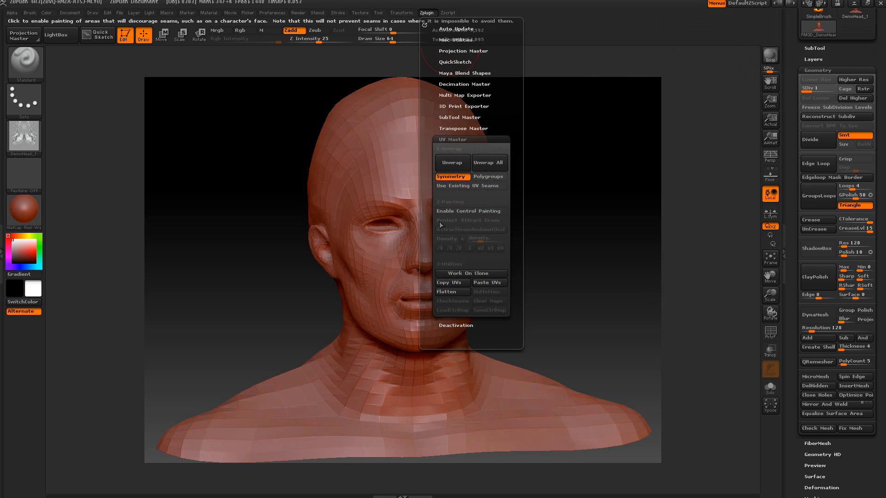
{"action": "left_click", "coordinate": [484, 283]}
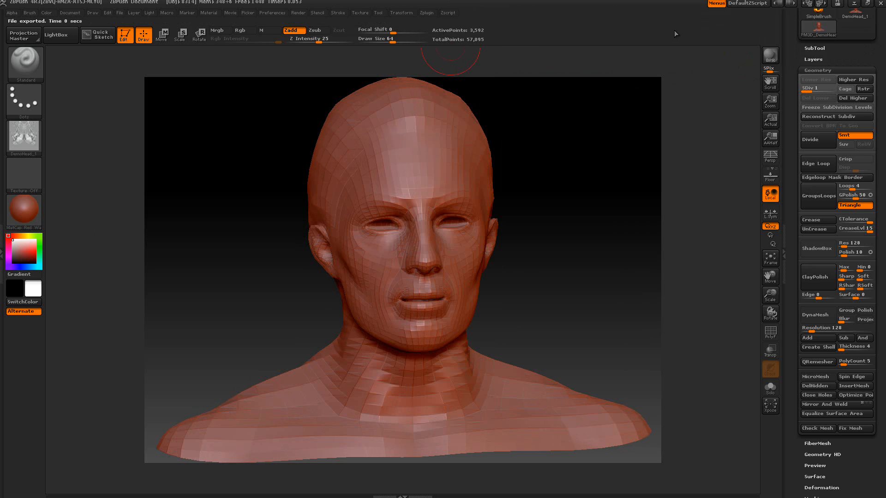
{"action": "left_click_drag", "start_coordinate": [809, 90], "coordinate": [793, 2]}
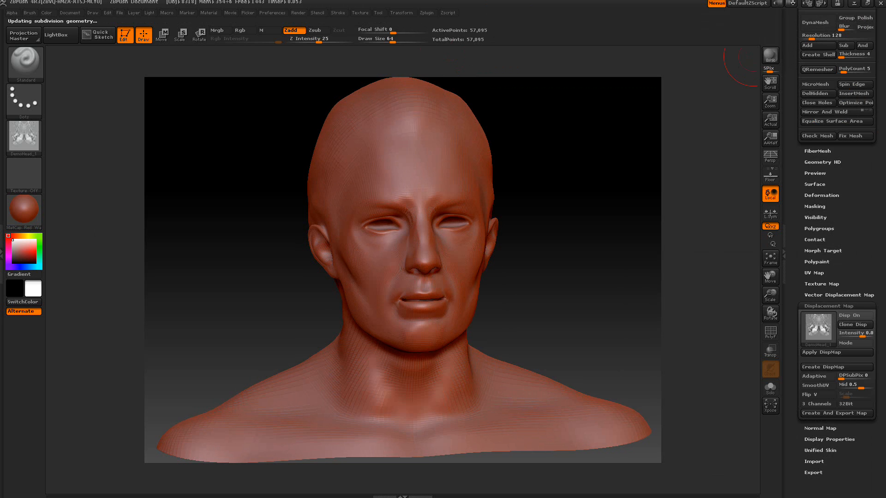
Turn on the head's displacement display and create a new blank texture map for the head
{"action": "left_click", "coordinate": [862, 316]}
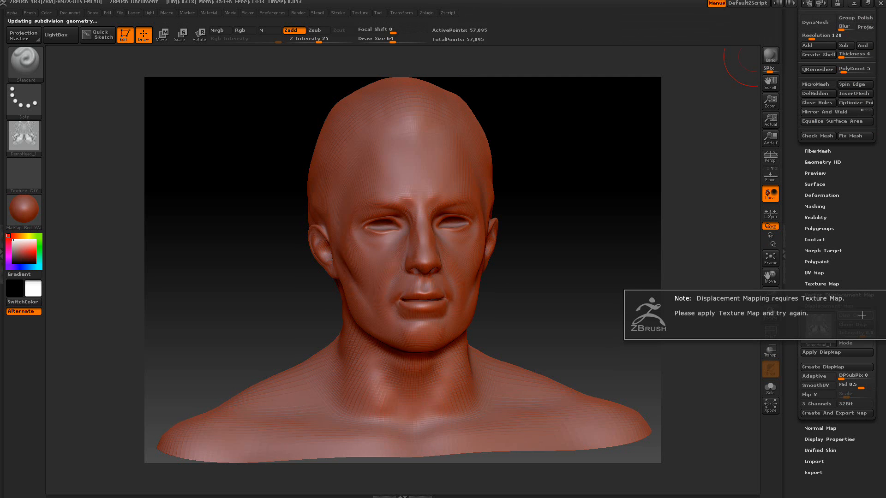
{"action": "left_click", "coordinate": [828, 285]}
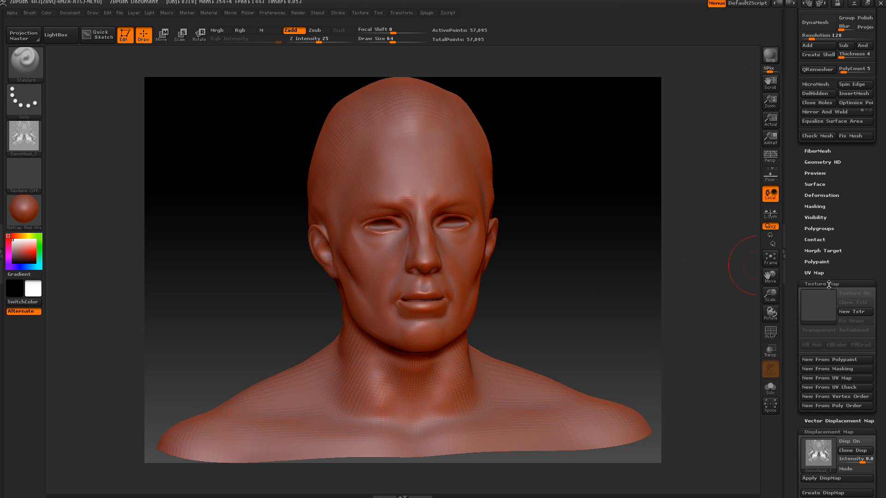
{"action": "left_click", "coordinate": [850, 312]}
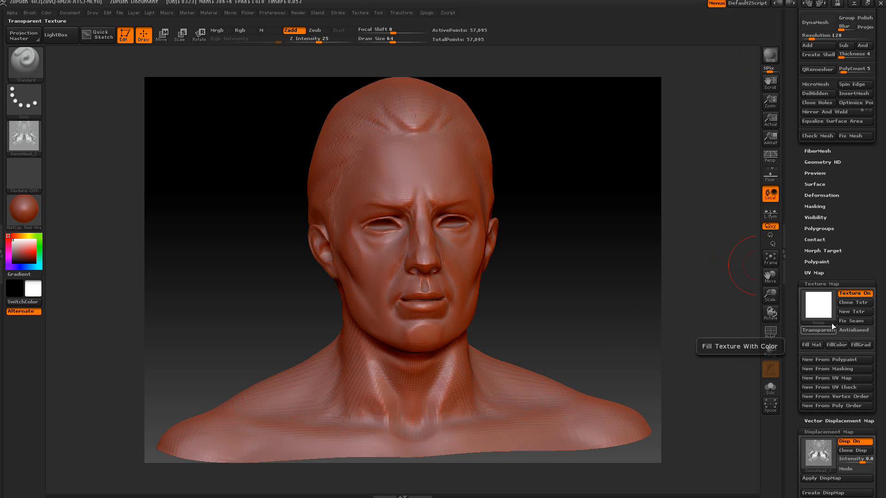
{"action": "left_click", "coordinate": [824, 283]}
{"action": "left_click_drag", "start_coordinate": [617, 260], "coordinate": [601, 260]}
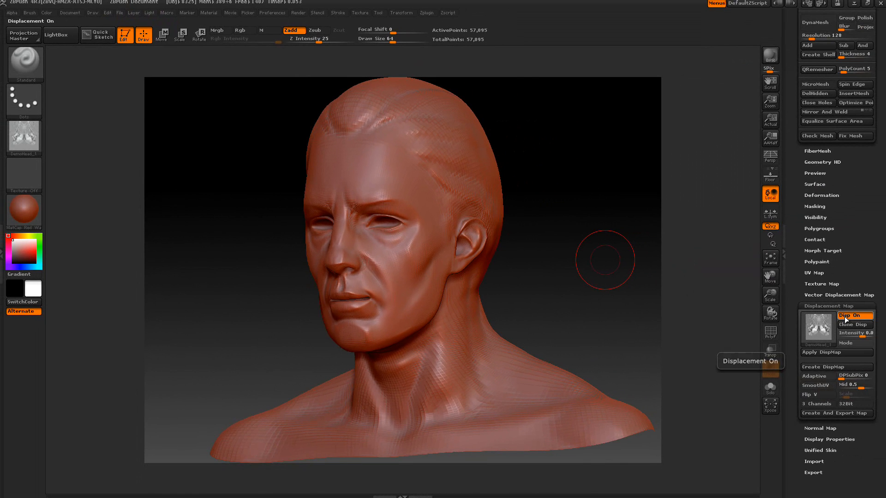
Compare the head with its displacement display on and off, viewing it from both sides
{"action": "left_click", "coordinate": [849, 315]}
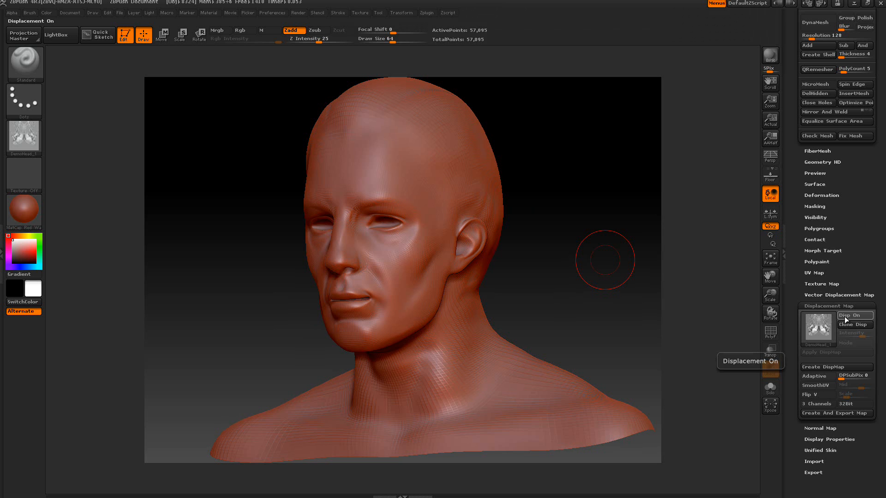
{"action": "left_click", "coordinate": [845, 316]}
{"action": "left_click_drag", "start_coordinate": [859, 333], "coordinate": [862, 332]}
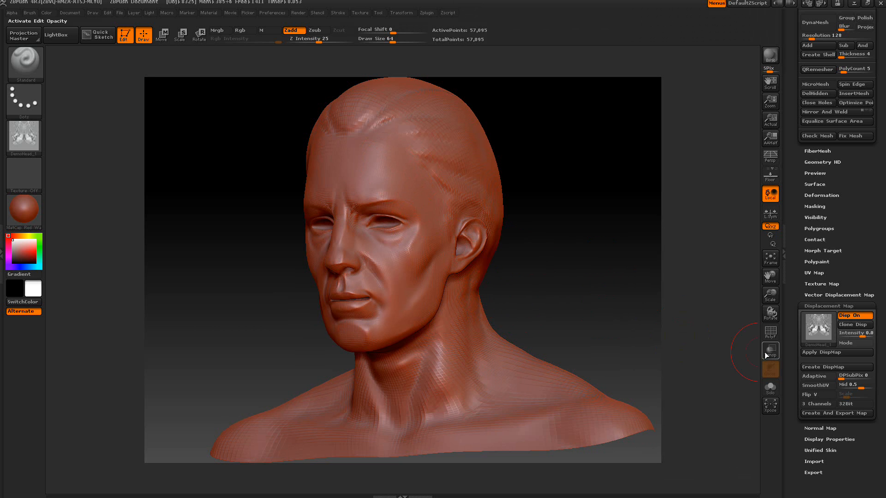
{"action": "left_click", "coordinate": [847, 317]}
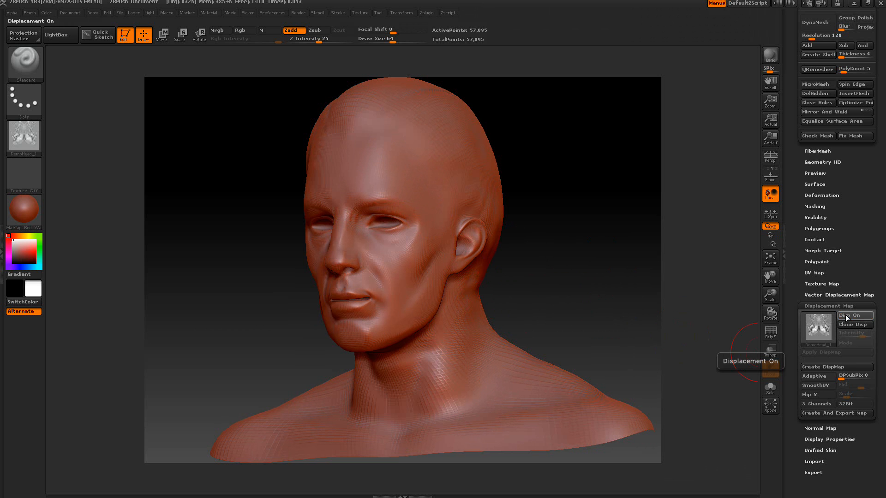
{"action": "left_click_drag", "start_coordinate": [603, 257], "coordinate": [462, 256], "text": "shift"}
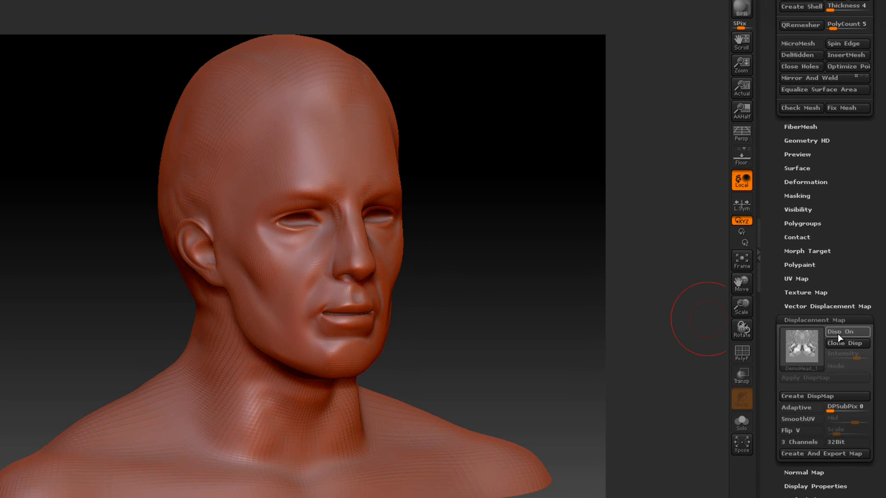
Turn the displacement display on and apply the displacement map to the head's actual geometry
{"action": "left_click", "coordinate": [841, 333]}
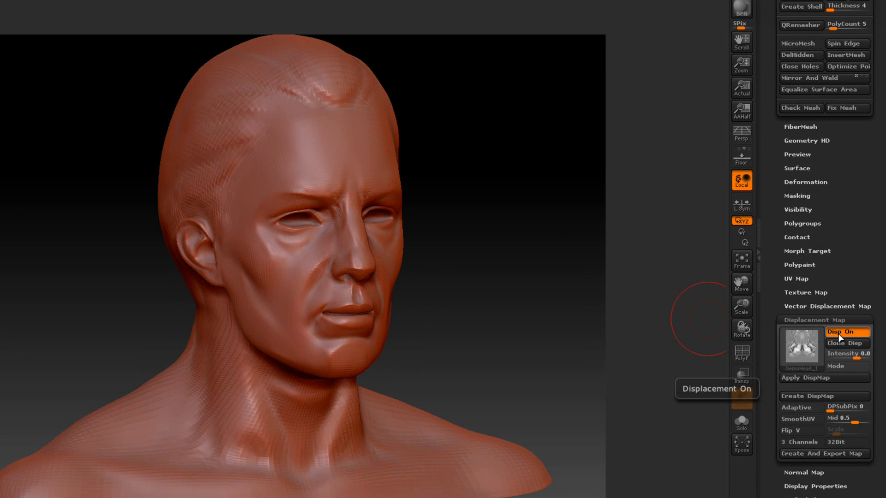
{"action": "left_click", "coordinate": [814, 377]}
{"action": "mouse_move", "coordinate": [828, 368]}
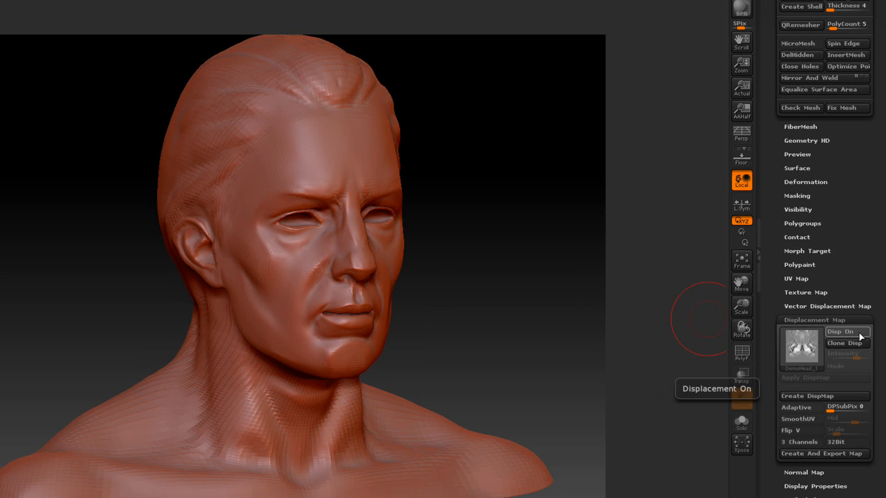
Reset the head's displacement map to Alpha Off and remove its texture map
{"action": "left_click", "coordinate": [792, 348]}
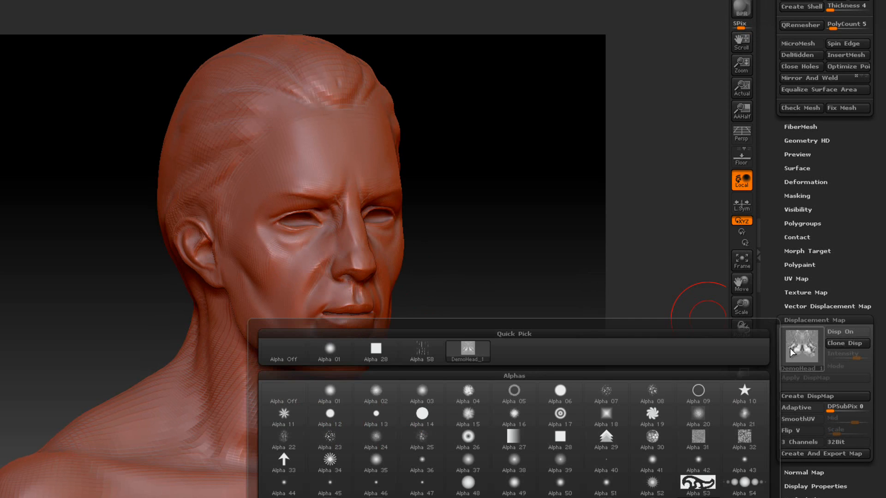
{"action": "left_click", "coordinate": [290, 349]}
{"action": "left_click", "coordinate": [825, 292]}
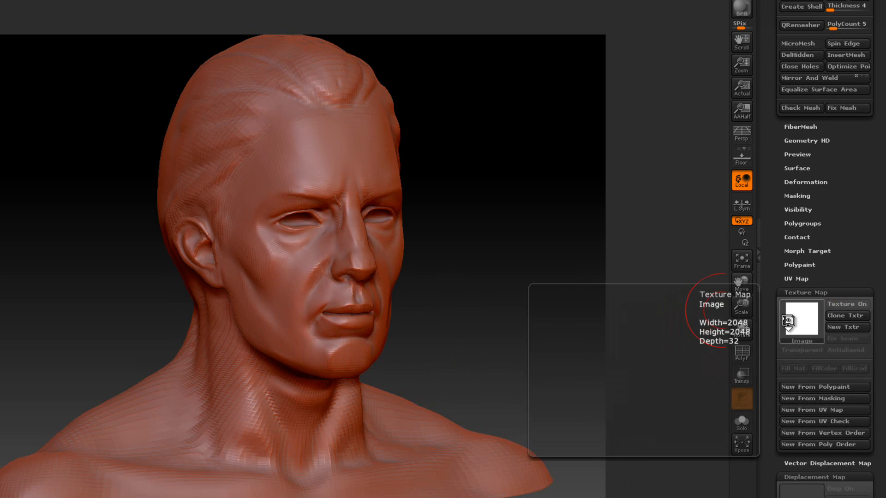
{"action": "left_click", "coordinate": [797, 322]}
{"action": "left_click", "coordinate": [389, 327]}
Inspect the displaced head from its other side and at subdivision level 3 in the geometry settings
{"action": "left_click_drag", "start_coordinate": [490, 343], "coordinate": [465, 341]}
{"action": "left_click_drag", "start_coordinate": [780, 179], "coordinate": [774, 319]}
{"action": "mouse_move", "coordinate": [816, 206]}
{"action": "left_mouse_down"}
{"action": "mouse_move", "coordinate": [789, 205]}
{"action": "mouse_move", "coordinate": [821, 206]}
{"action": "left_mouse_up"}
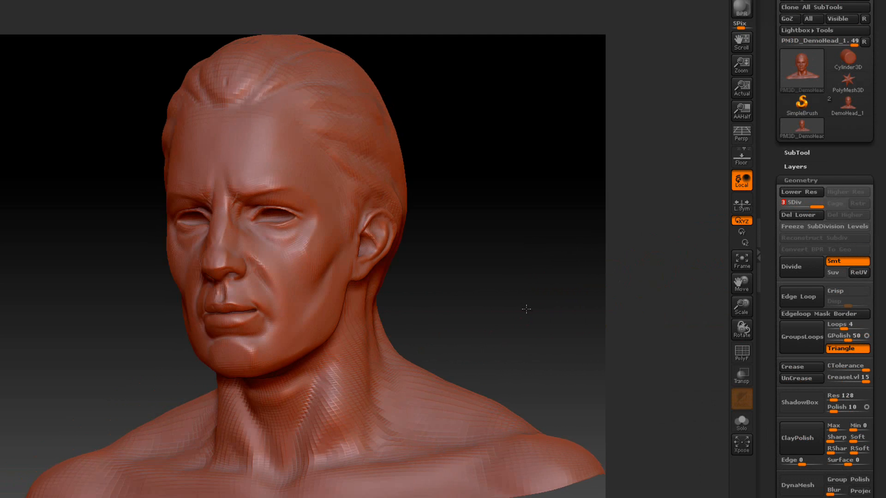